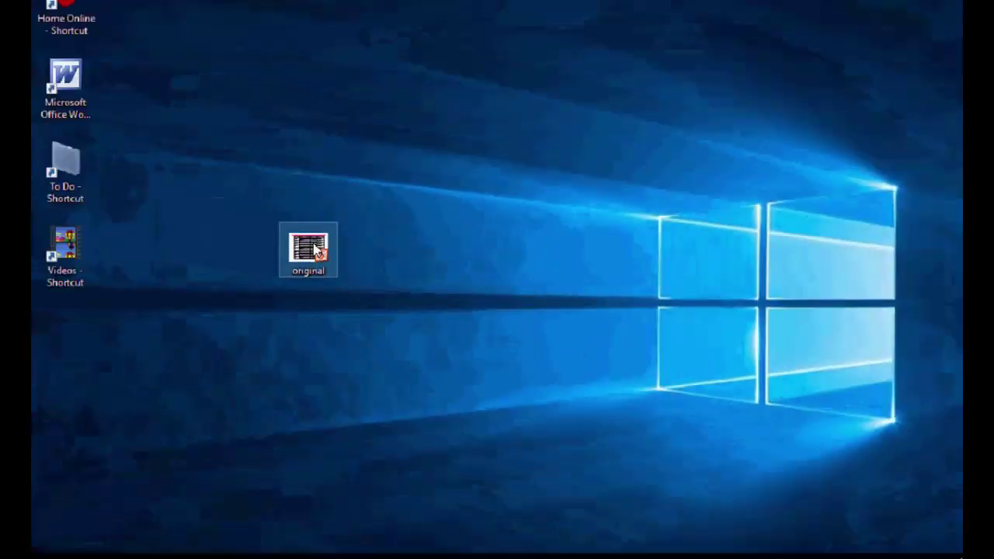
# Step: Check the 'original' presentation's properties, confirming it is a 129 MB file
pyautogui.rightClick(317, 250)
pyautogui.click(373, 517)
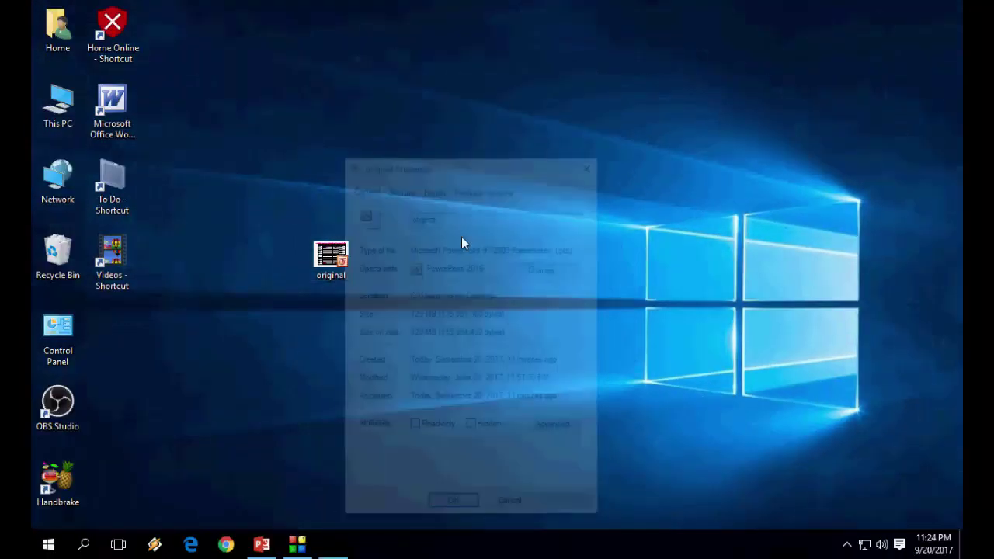
pyautogui.moveTo(443, 162); pyautogui.dragTo(455, 98)
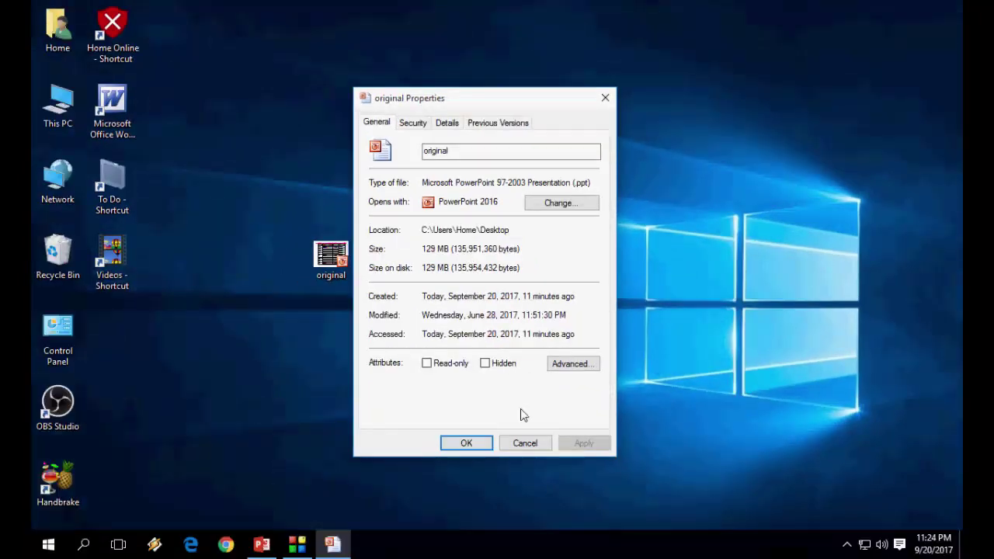
pyautogui.click(528, 444)
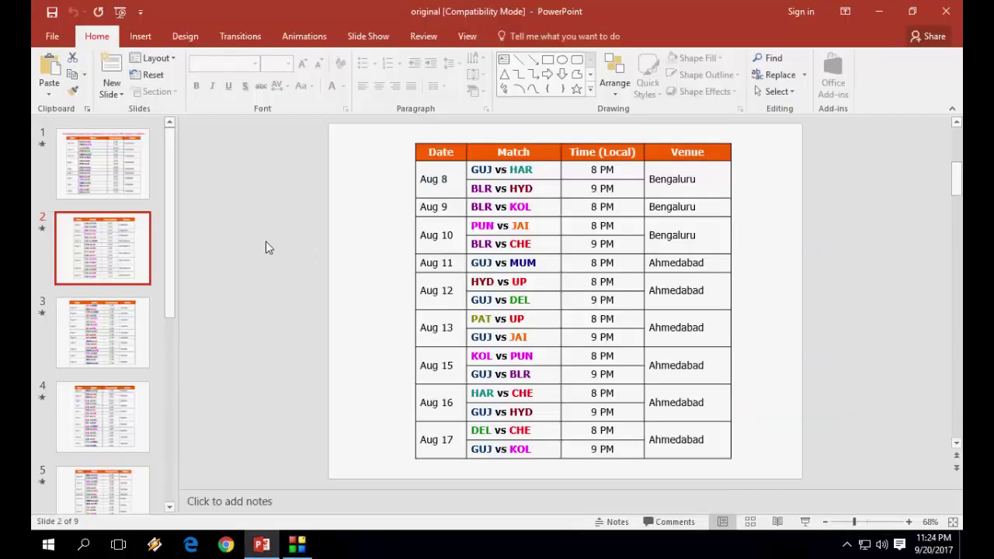
# Step: Save the deck to the Desktop as '1' in PowerPoint Presentation format
pyautogui.click(51, 37)
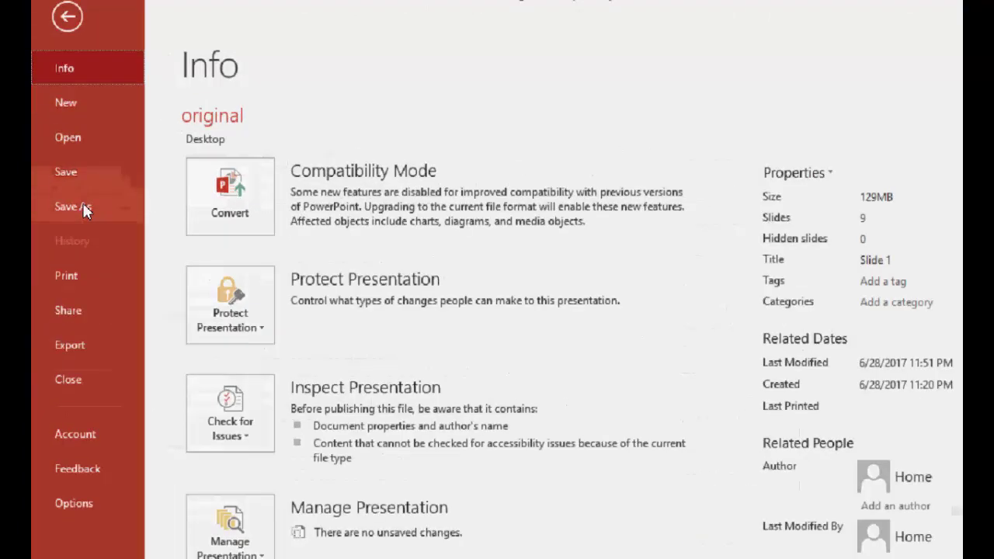
pyautogui.click(73, 181)
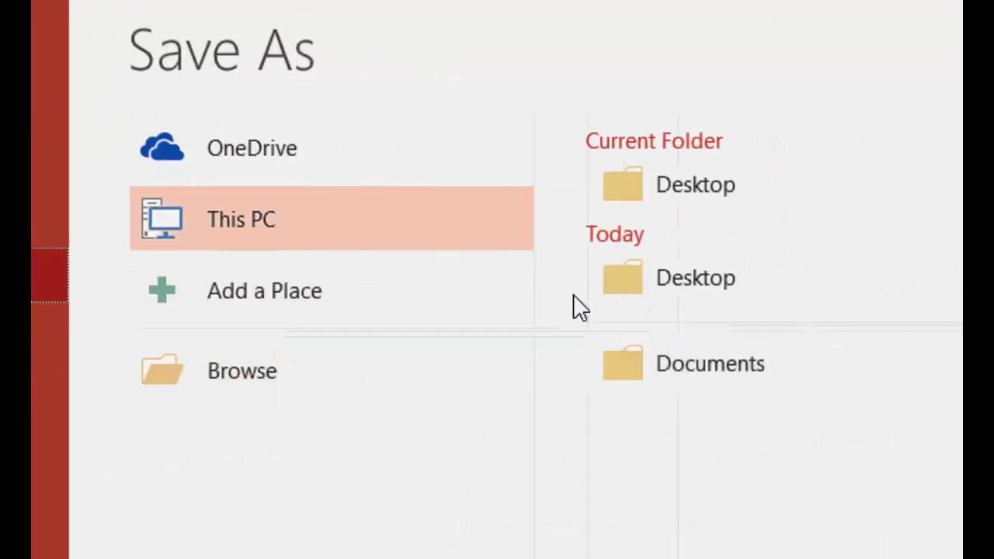
pyautogui.click(842, 289)
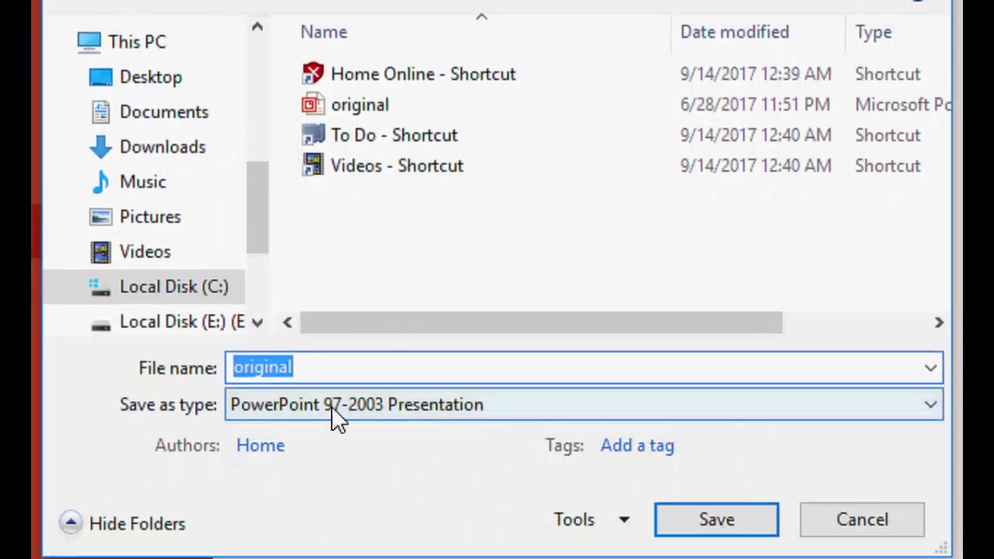
pyautogui.click(336, 417)
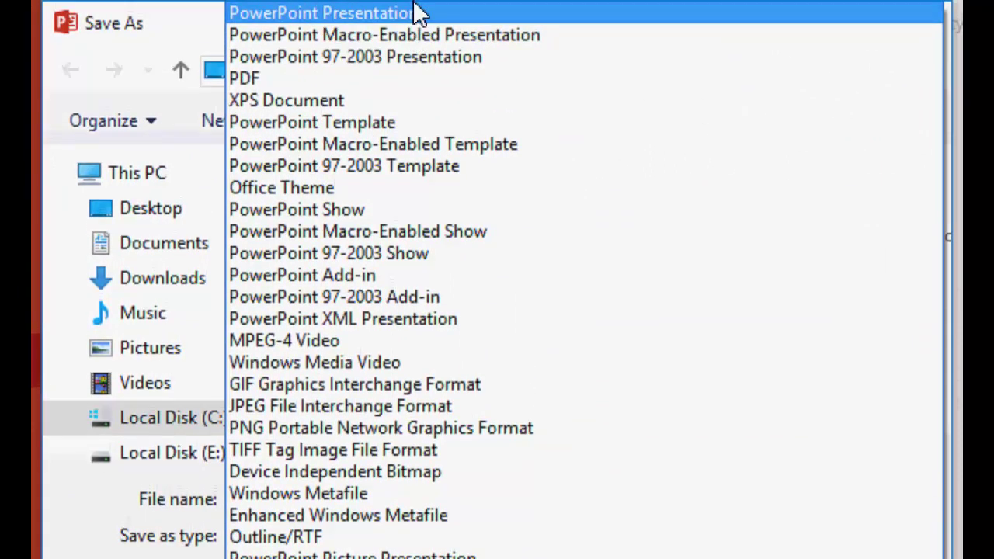
pyautogui.click(390, 20)
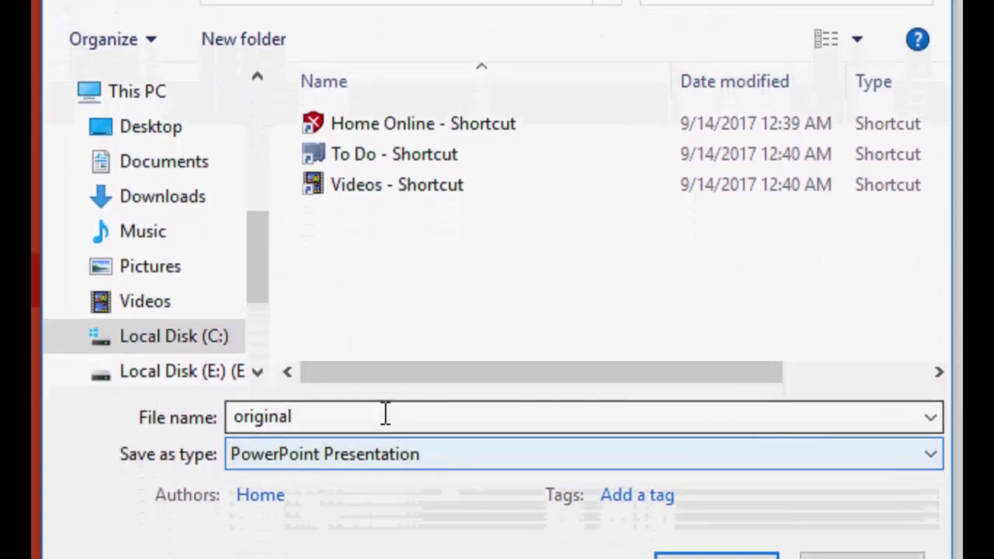
pyautogui.moveTo(387, 434); pyautogui.dragTo(211, 437)
pyautogui.write('1')
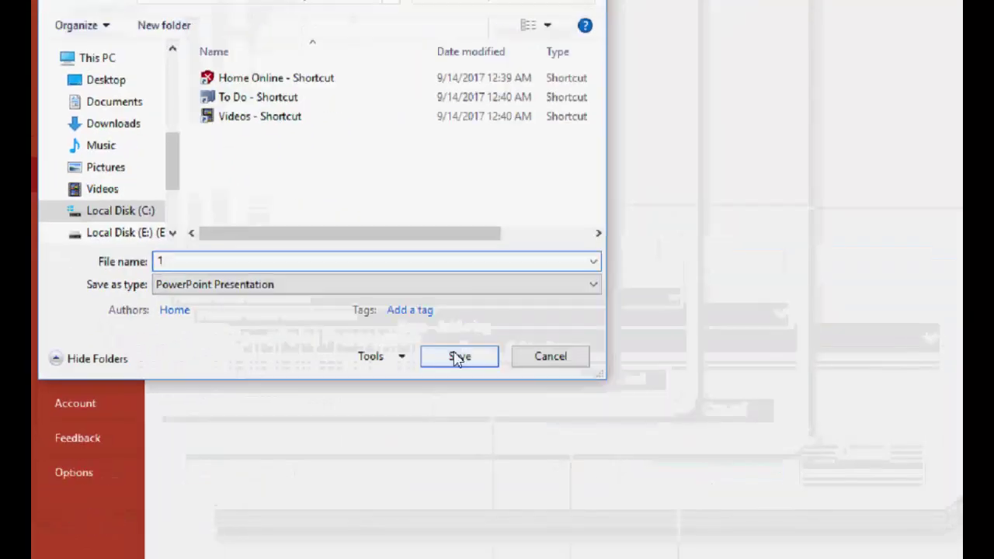
pyautogui.click(701, 472)
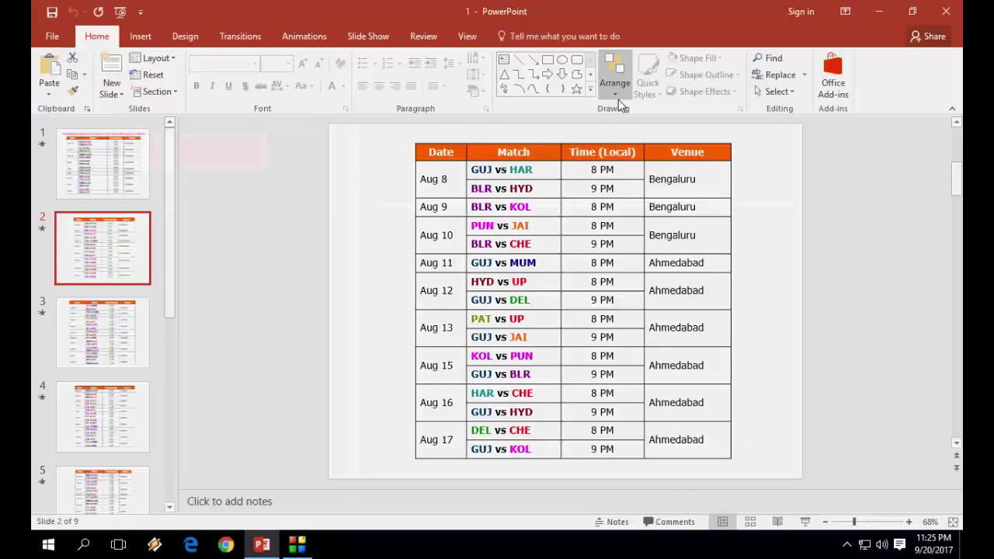
# Step: Close PowerPoint and reposition the 'original' and '1' icons on the desktop
pyautogui.click(945, 11)
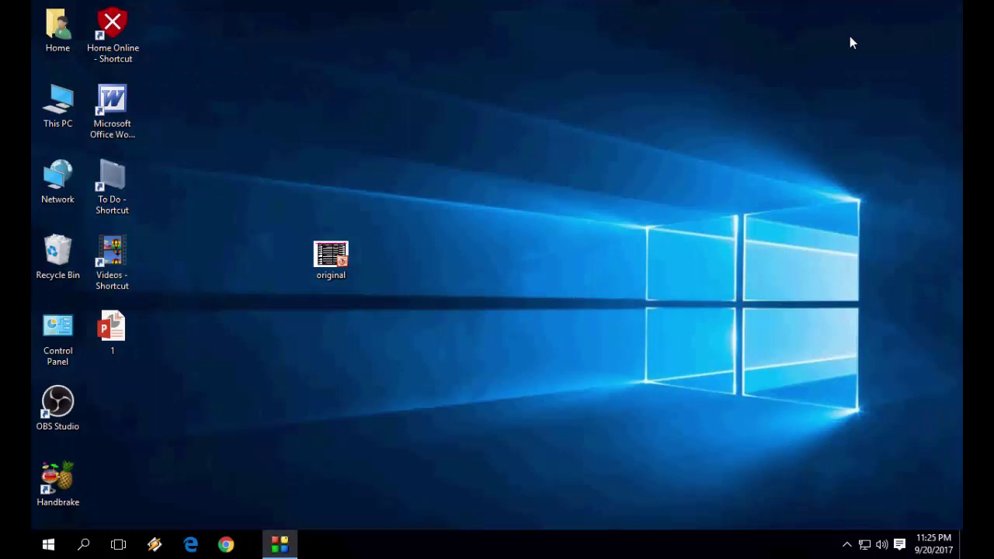
pyautogui.moveTo(342, 233); pyautogui.dragTo(390, 161)
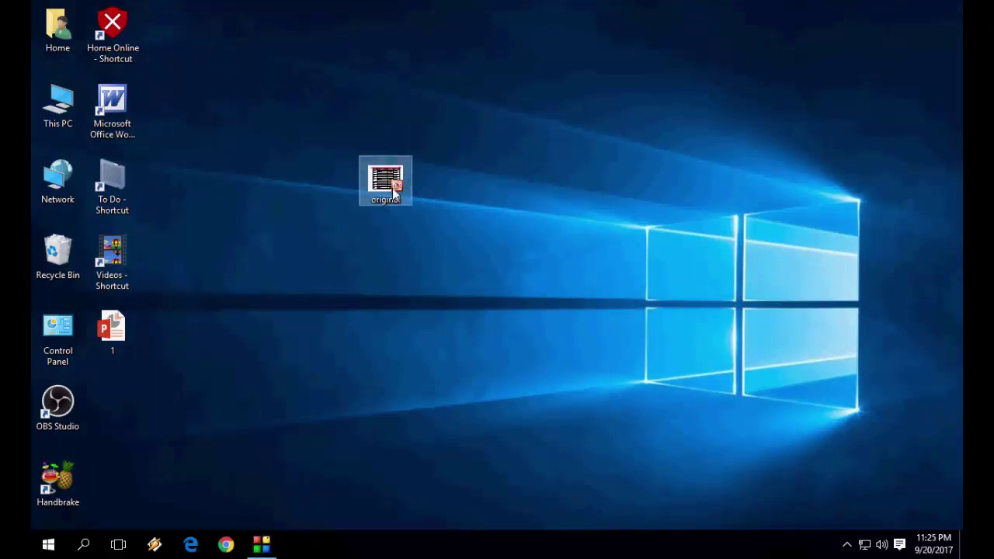
pyautogui.moveTo(386, 181)
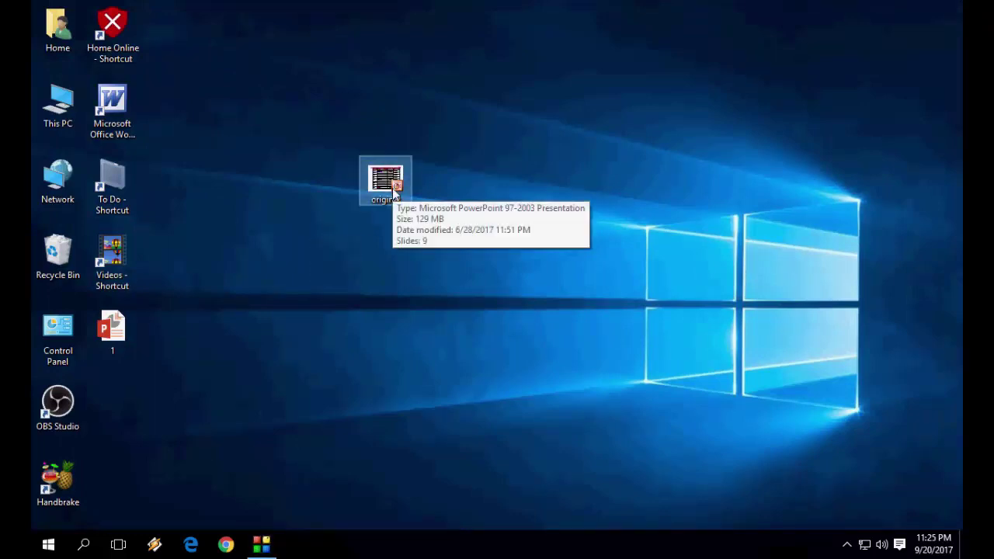
pyautogui.moveTo(112, 330); pyautogui.dragTo(171, 324)
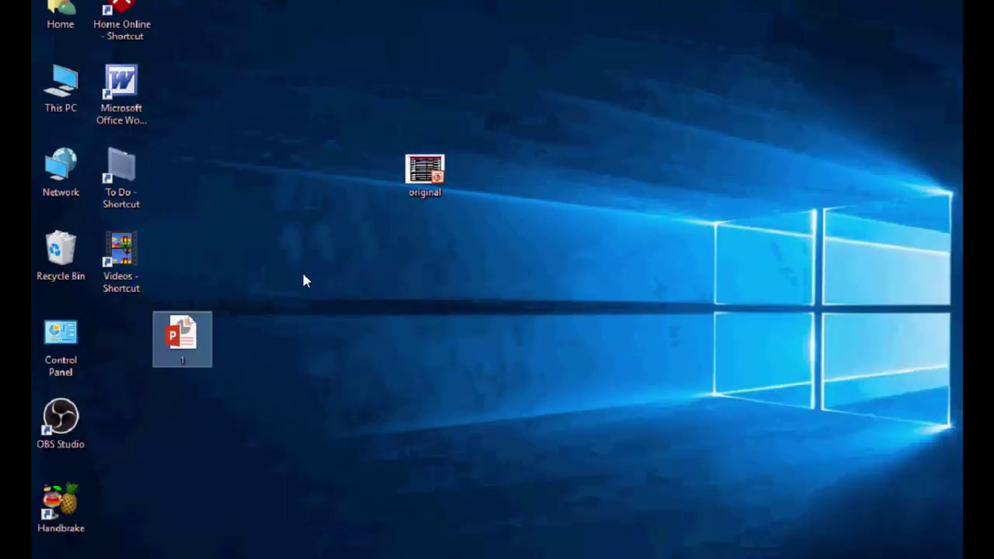
# Step: Delete the '1' file and launch PowerPoint 2016 through a Start menu search
pyautogui.press('Delete')
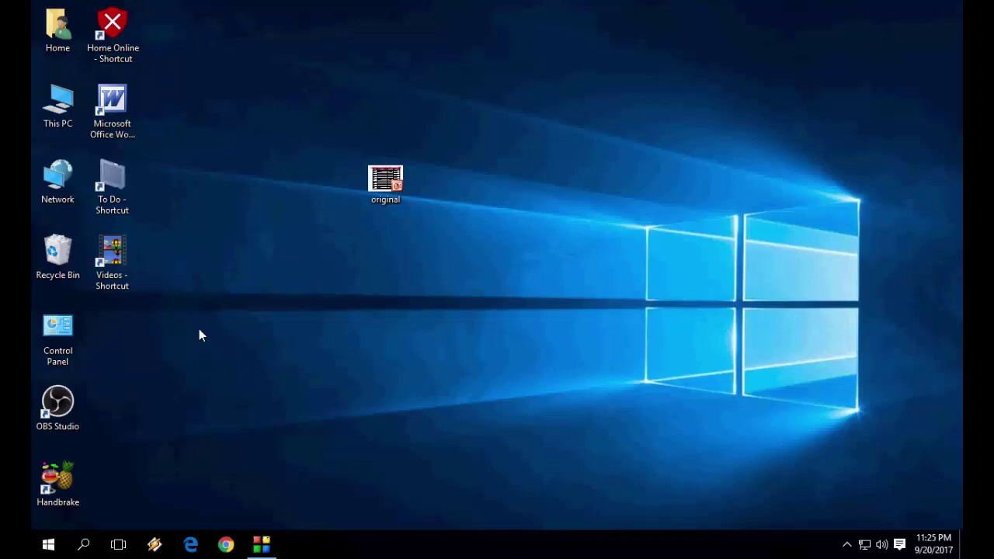
pyautogui.press('super')
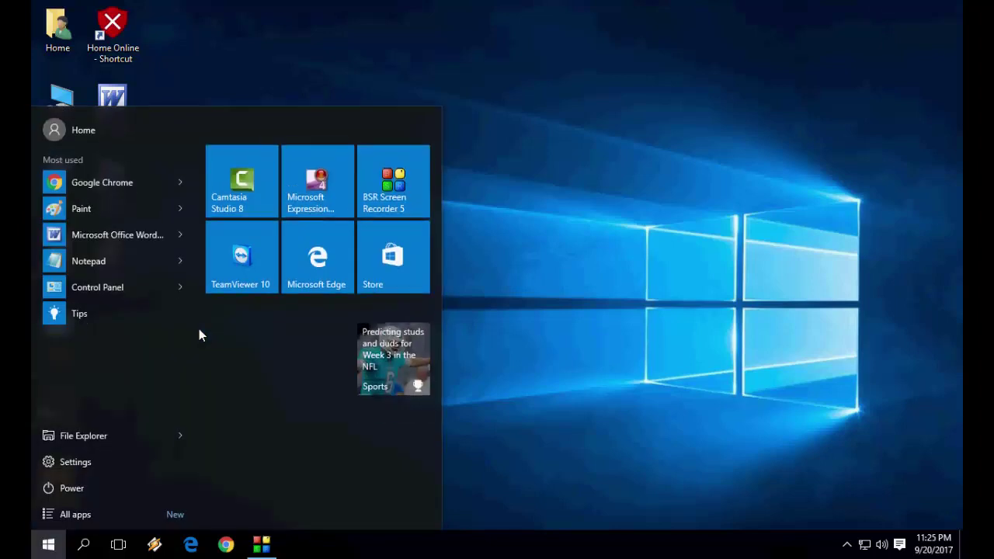
pyautogui.write('poweriny')
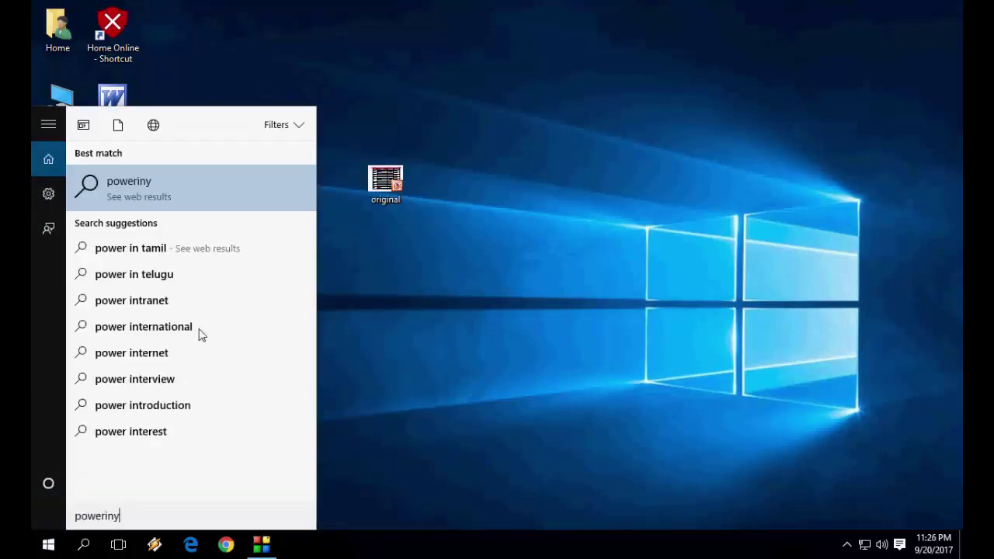
pyautogui.press('BackSpace')
pyautogui.press('BackSpace')
pyautogui.press('BackSpace')
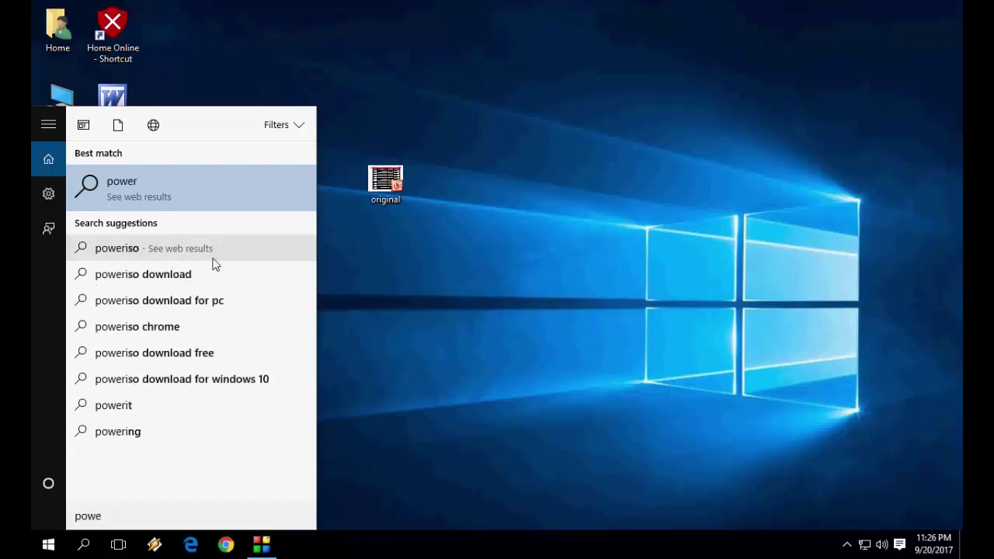
pyautogui.press('BackSpace')
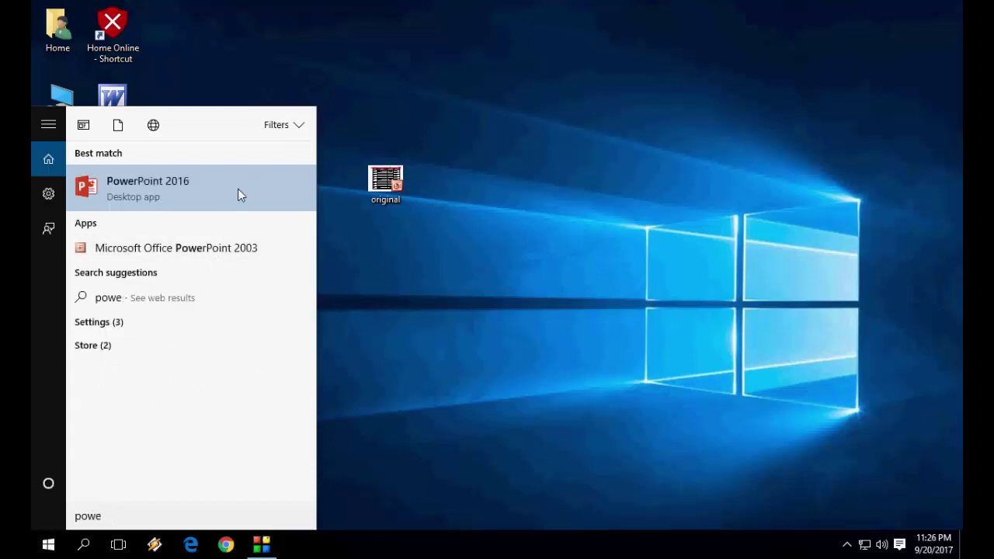
pyautogui.click(238, 189)
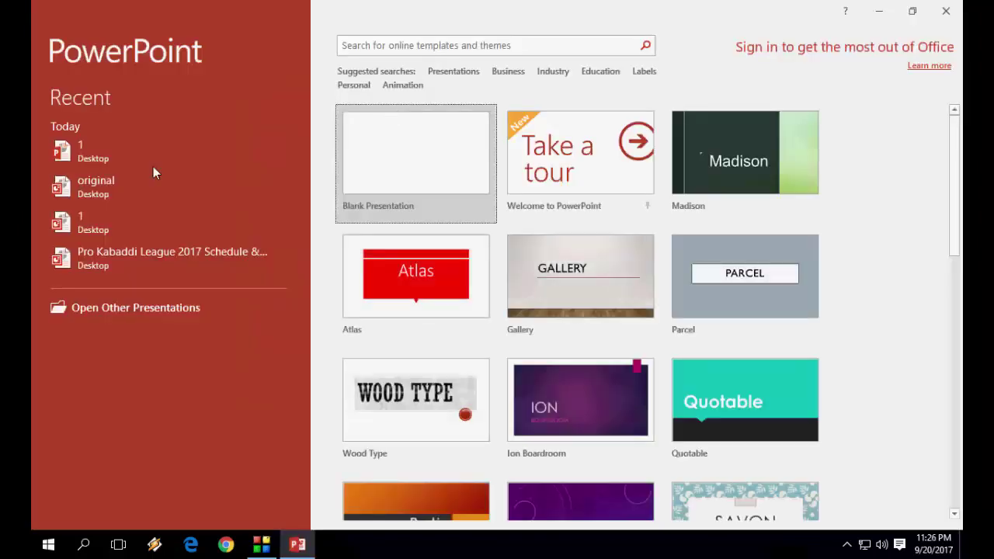
# Step: Open 'original' and copy slide 9's images onto a new slide 10
pyautogui.click(155, 192)
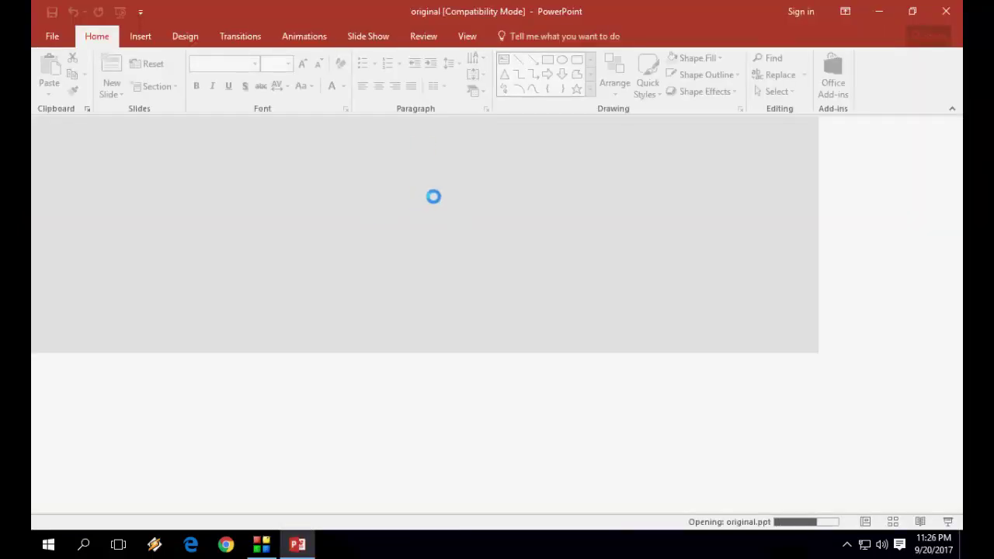
pyautogui.press('End')
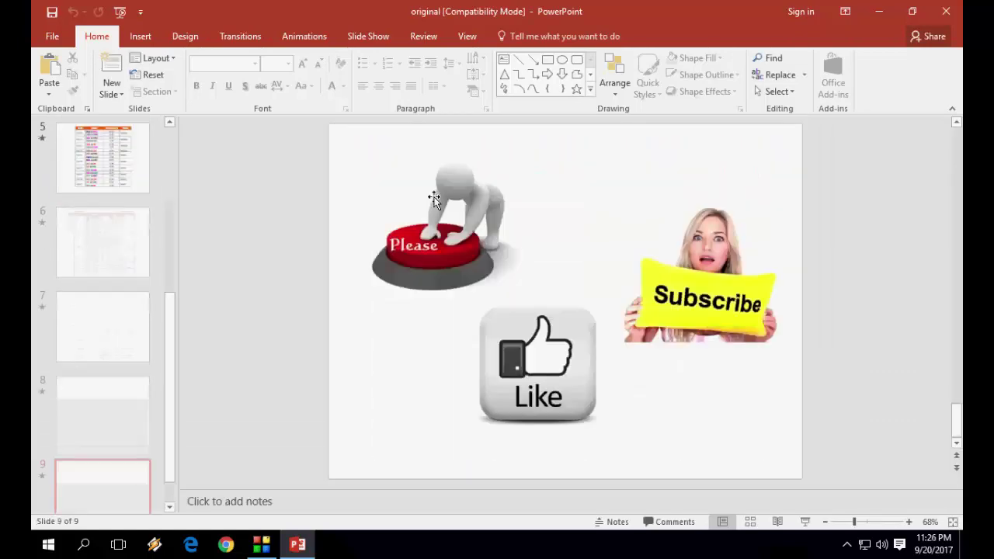
pyautogui.hotkey('ctrl', 'a')
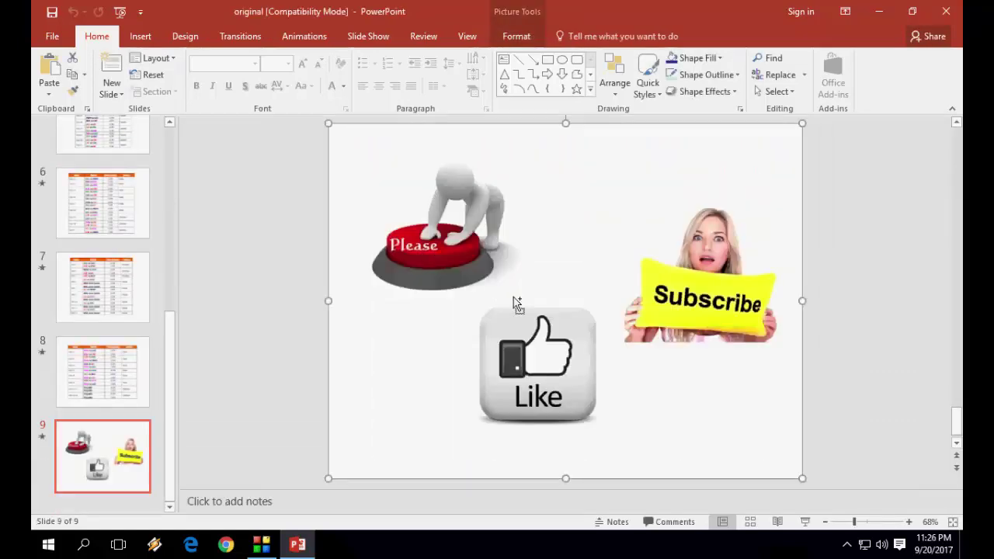
pyautogui.hotkey('ctrl', 'm')
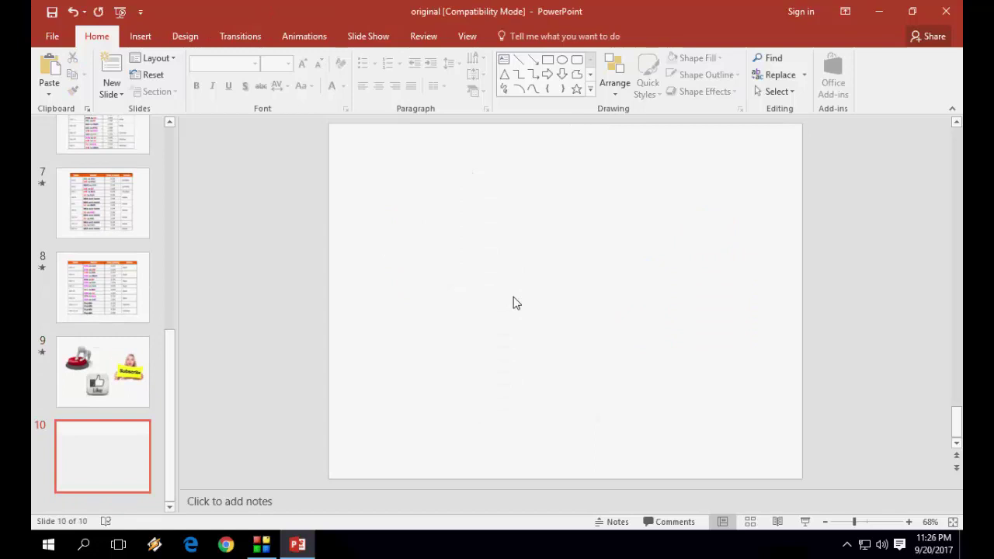
pyautogui.hotkey('ctrl', 'v')
# Step: Copy the images again onto a new slide 11, then select slide 9's full-slide picture
pyautogui.press('Escape')
pyautogui.hotkey('ctrl', 'a')
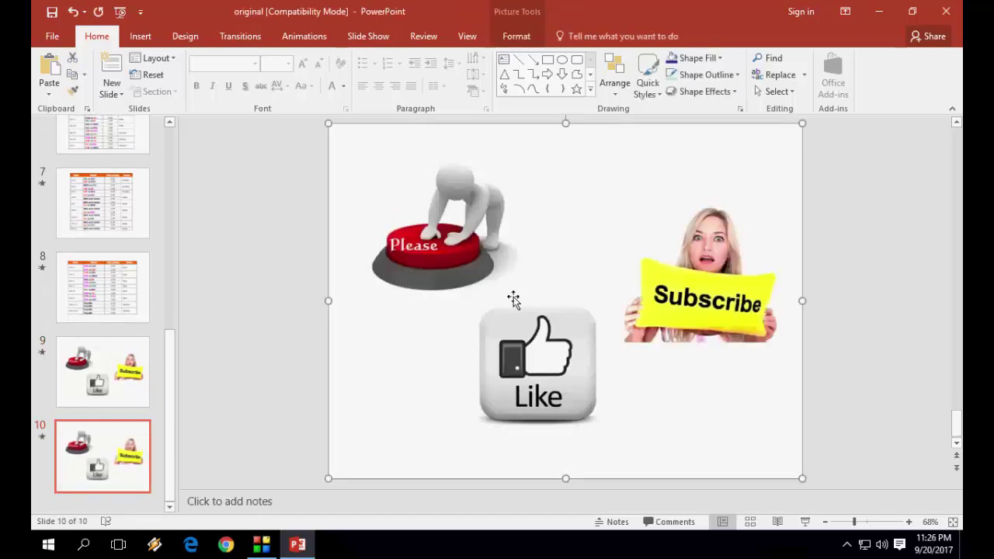
pyautogui.hotkey('ctrl', 'm')
pyautogui.hotkey('ctrl', 'v')
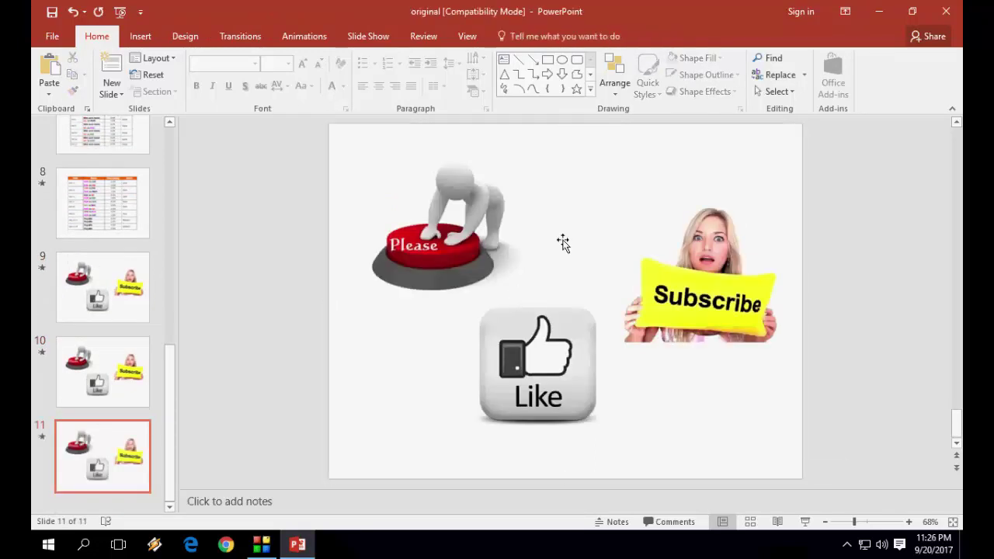
pyautogui.click(69, 175)
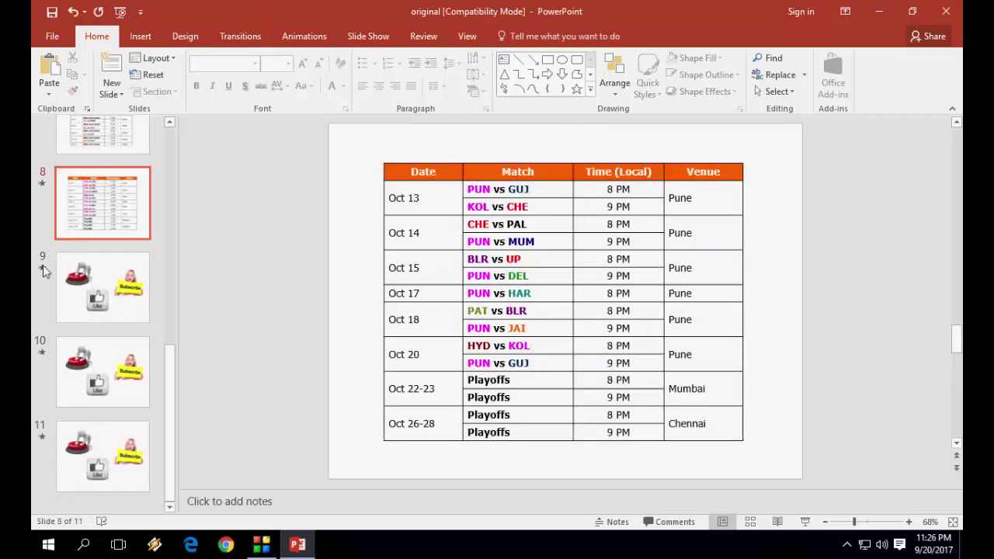
pyautogui.click(104, 289)
pyautogui.click(385, 299)
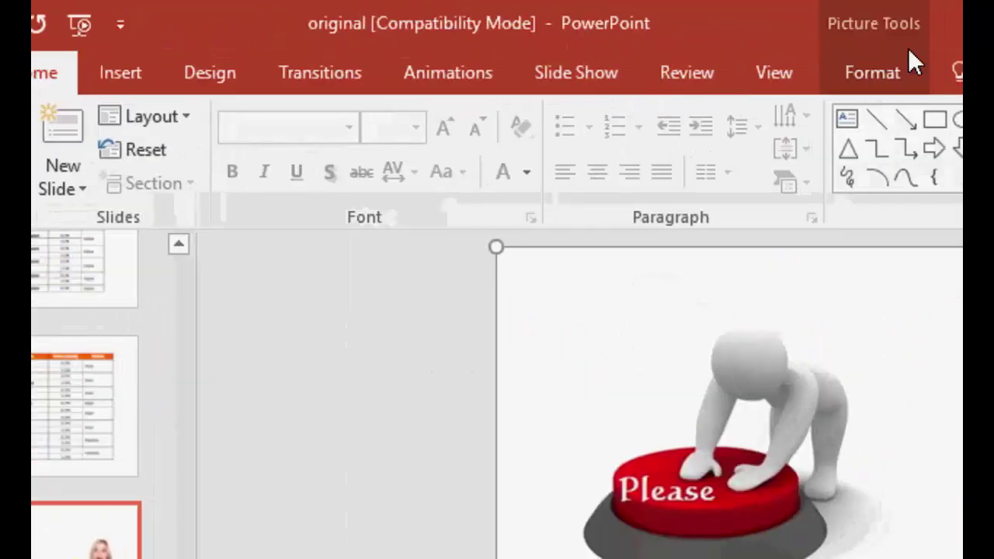
# Step: Compress every picture in the deck at default resolution, not just the selected one
pyautogui.click(909, 58)
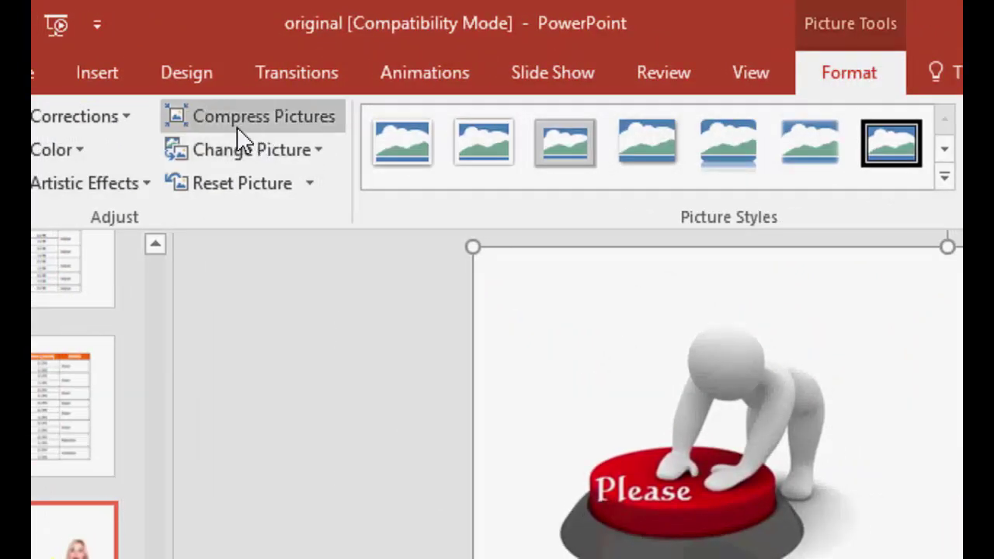
pyautogui.click(249, 127)
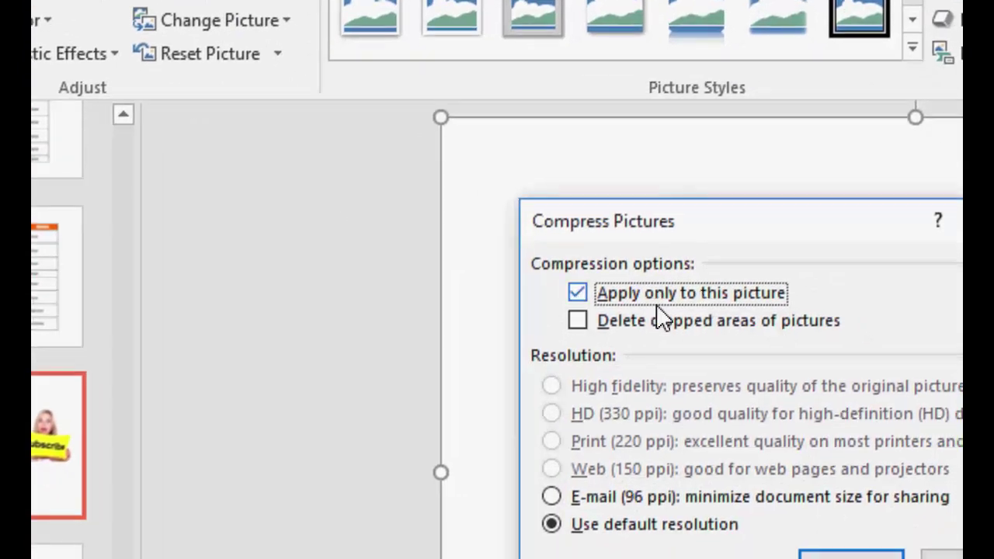
pyautogui.click(653, 302)
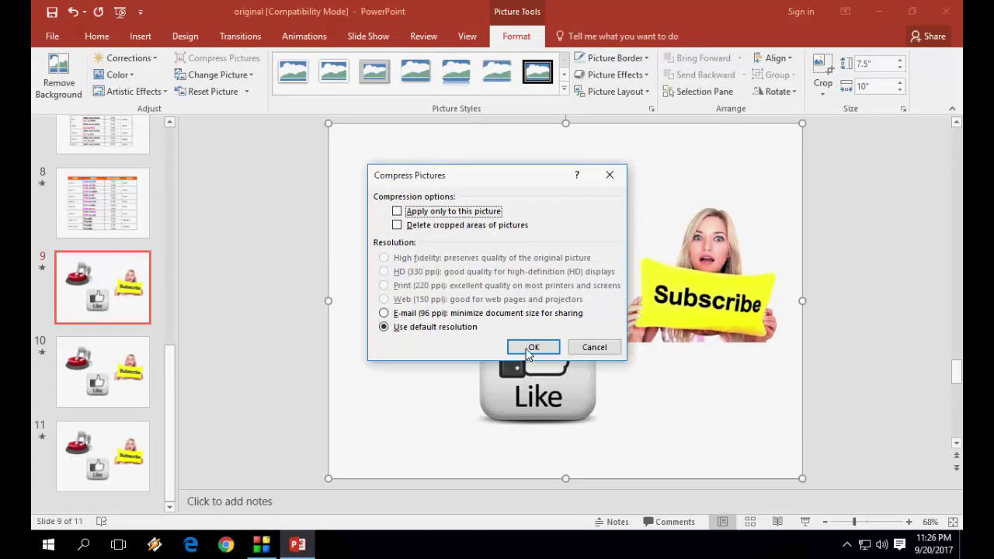
pyautogui.click(528, 353)
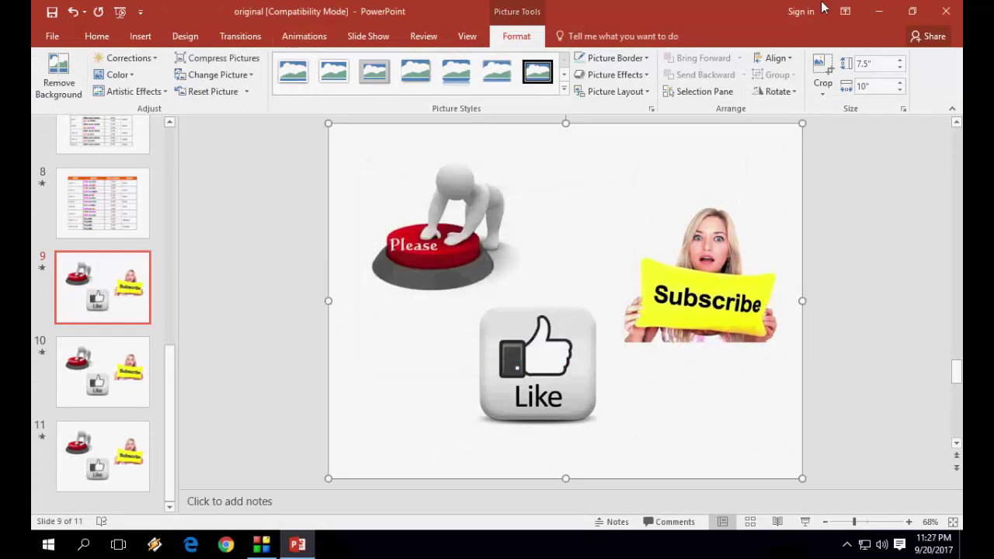
# Step: Save changes to original.ppt on closing, then refresh the desktop twice to update its icon
pyautogui.click(946, 10)
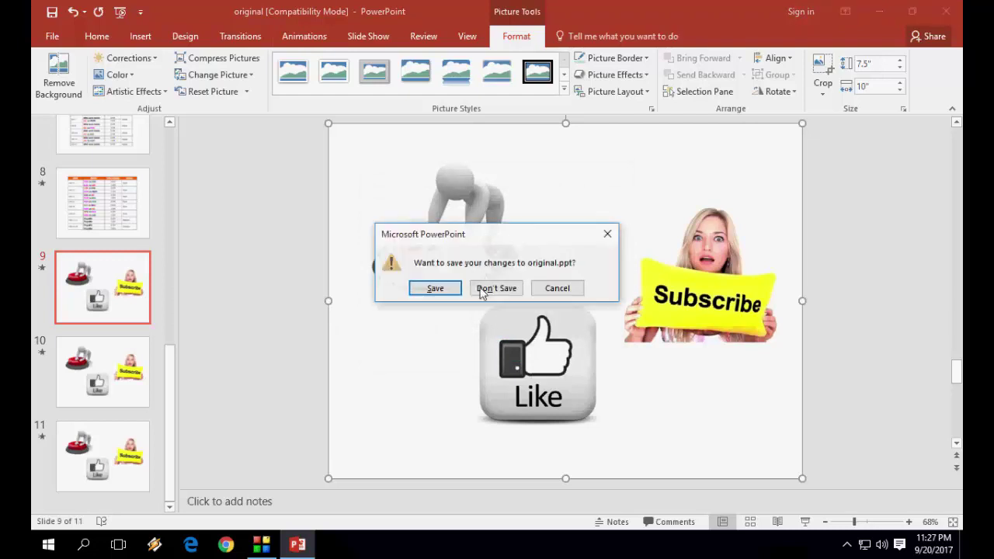
pyautogui.click(437, 289)
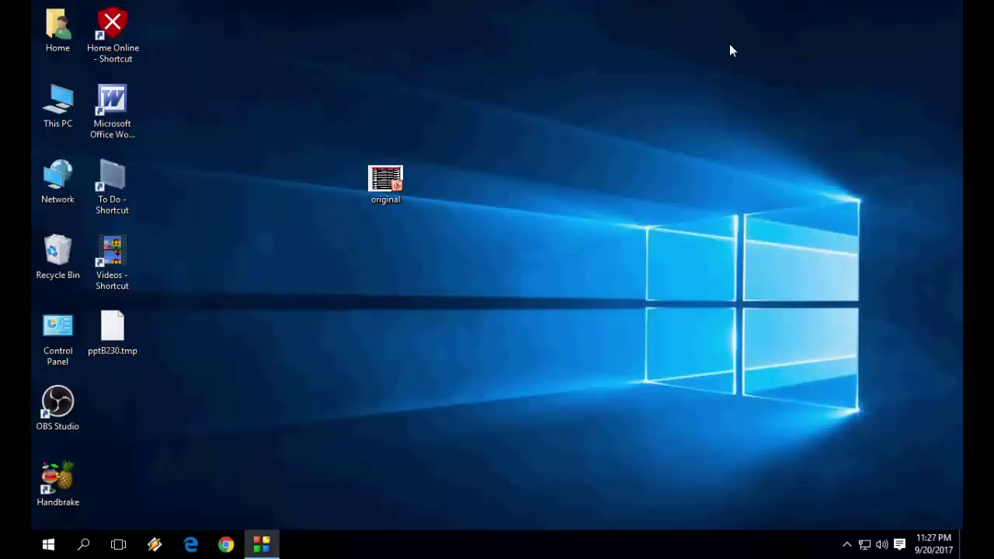
pyautogui.rightClick(426, 258)
pyautogui.click(449, 299)
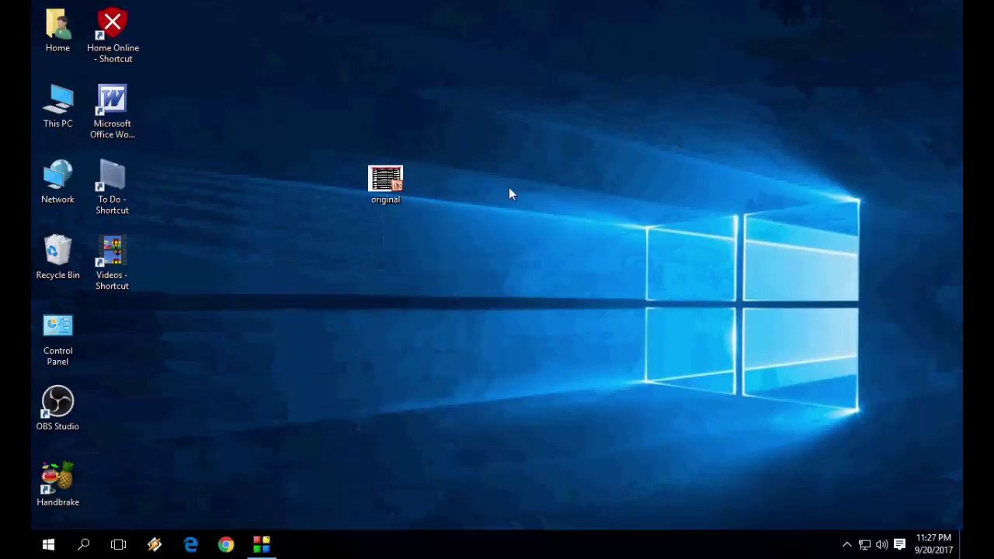
pyautogui.rightClick(509, 188)
pyautogui.click(533, 230)
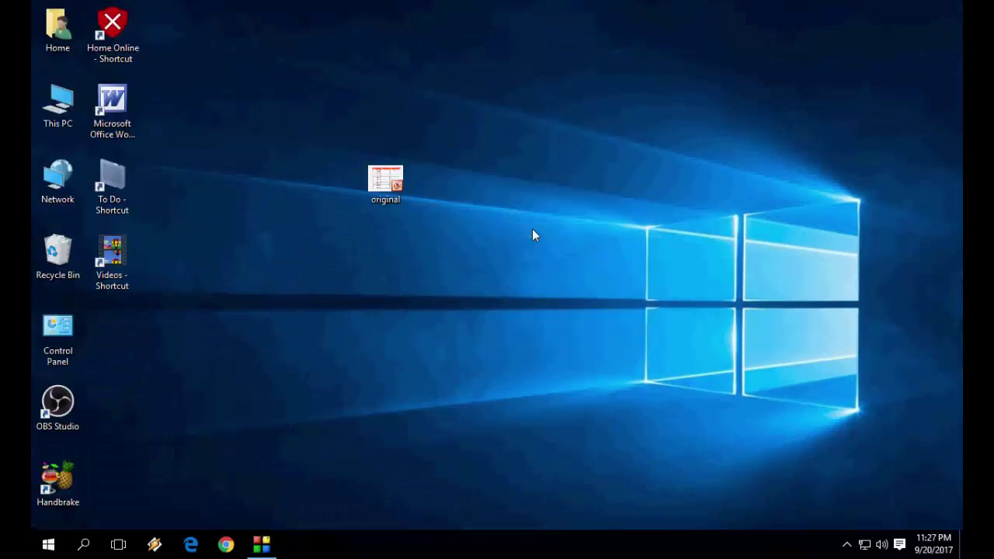